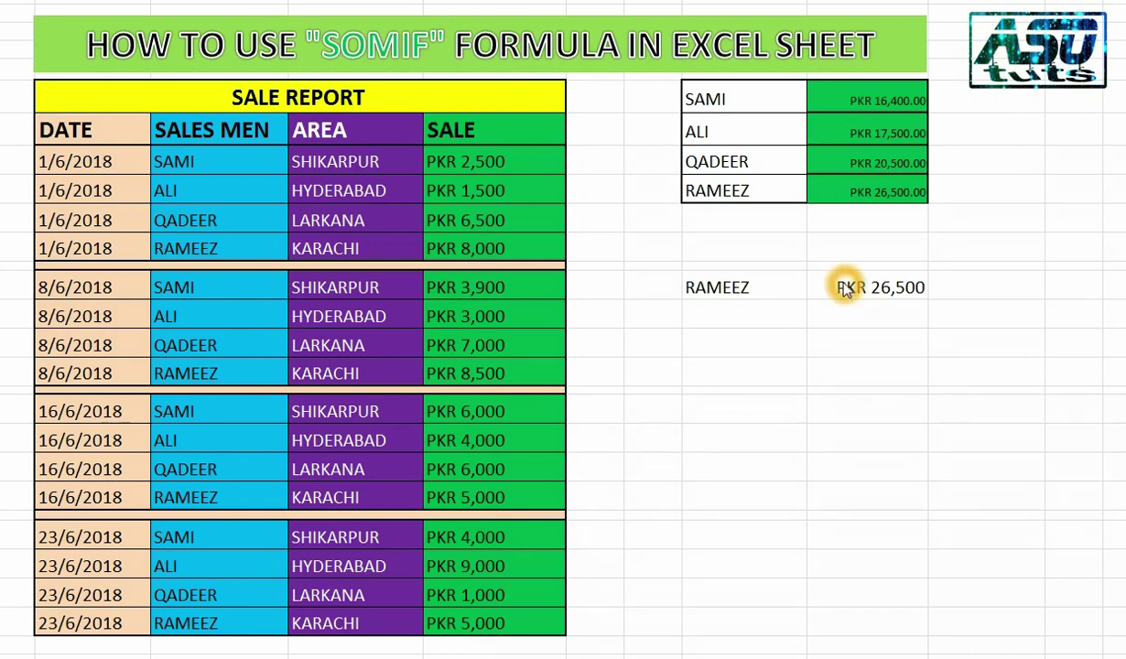
Step: Replace the name RAMEEZ in the check row with sami
{"action": "left_click_drag", "start_coordinate": [764, 288], "coordinate": [829, 289]}
{"action": "left_click", "coordinate": [764, 288]}
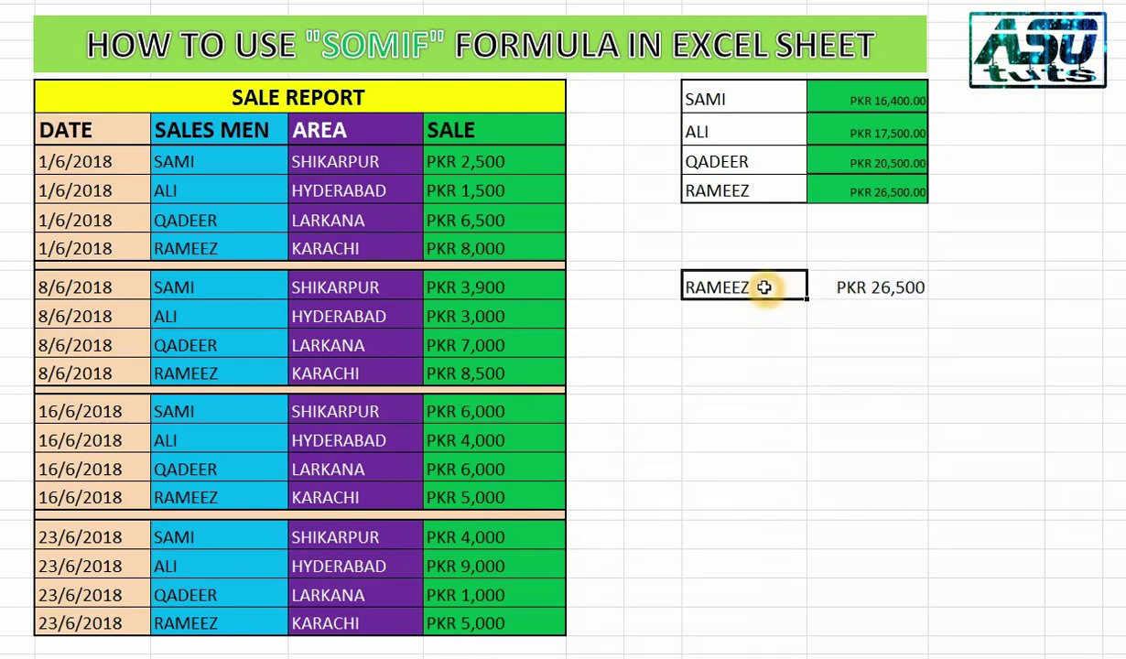
{"action": "type", "text": "sami"}
{"action": "key", "text": "Tab"}
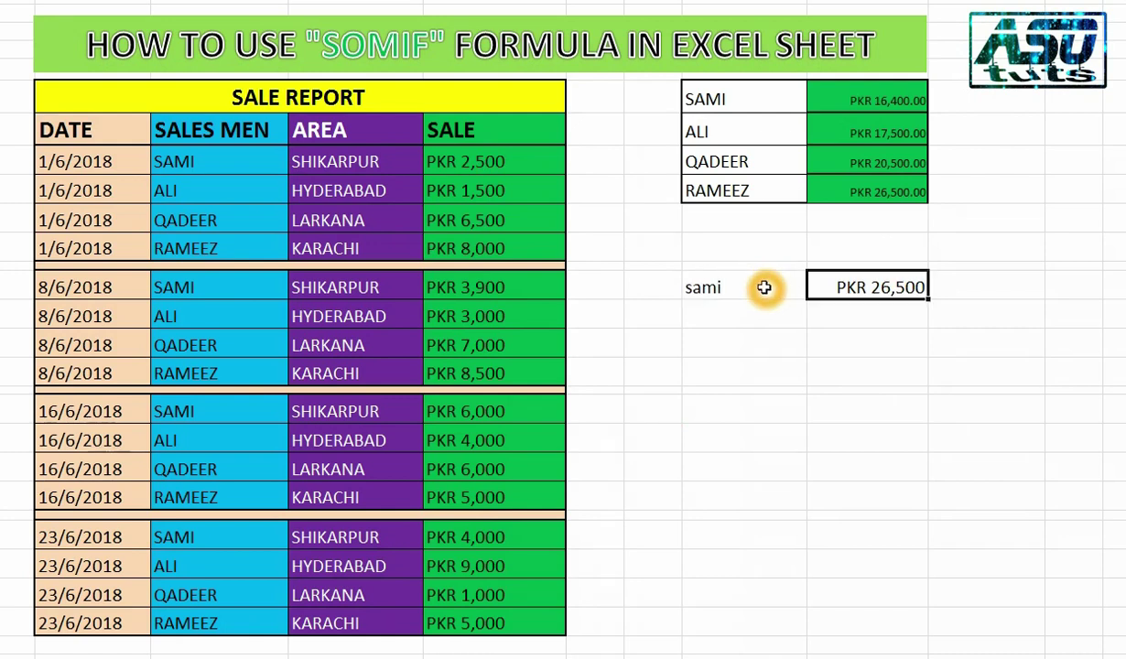
Step: Enter =E9+E14+E19+E24 beside sami, adding his four weekly sales to PKR 16,400
{"action": "type", "text": "="}
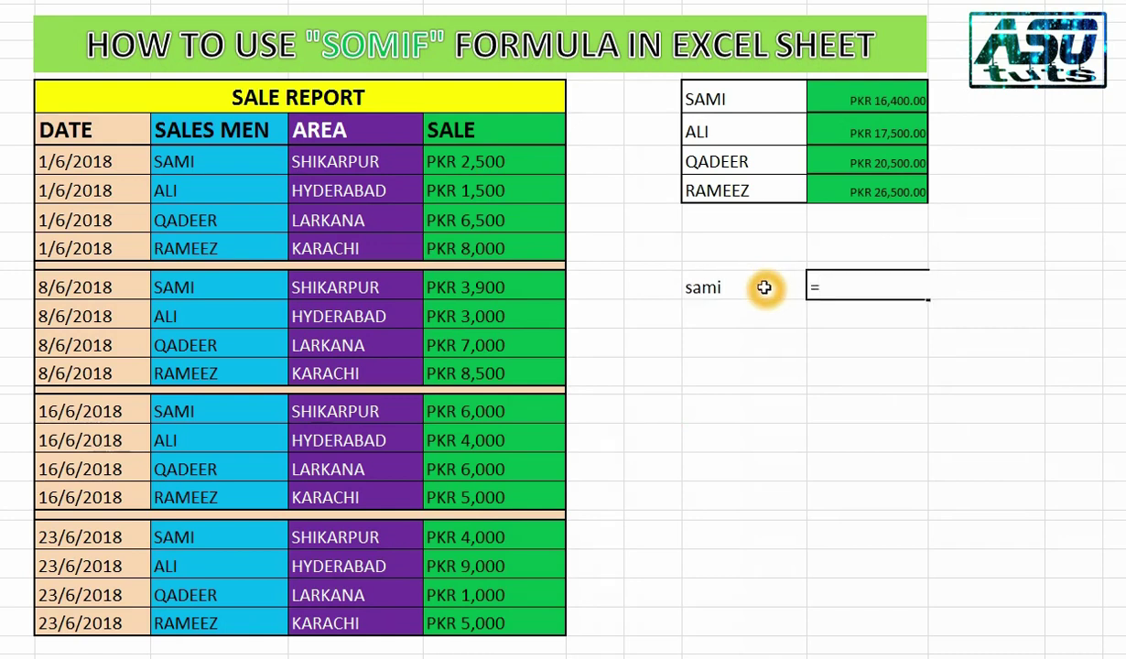
{"action": "left_click", "coordinate": [528, 160]}
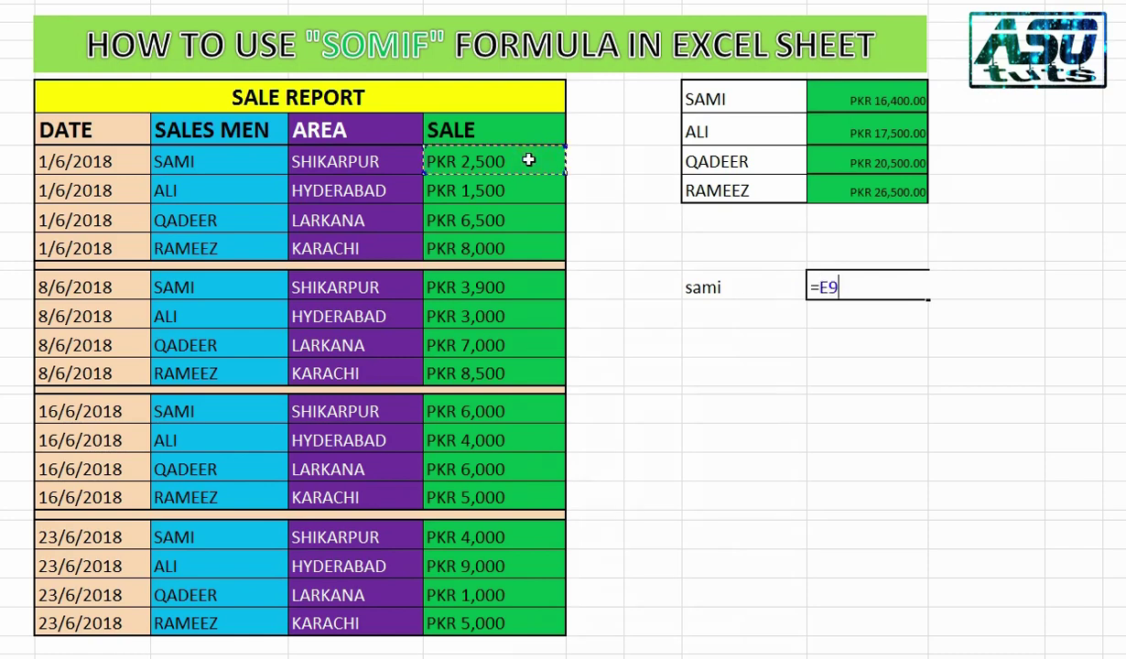
{"action": "type", "text": "+"}
{"action": "left_click", "coordinate": [480, 289]}
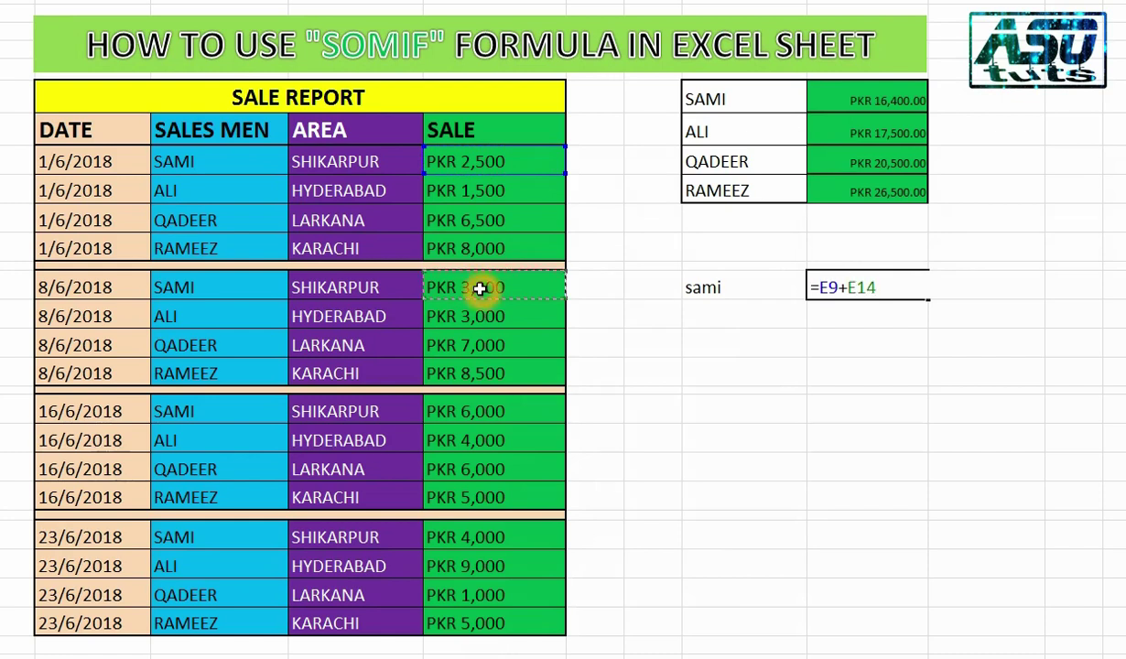
{"action": "type", "text": "+"}
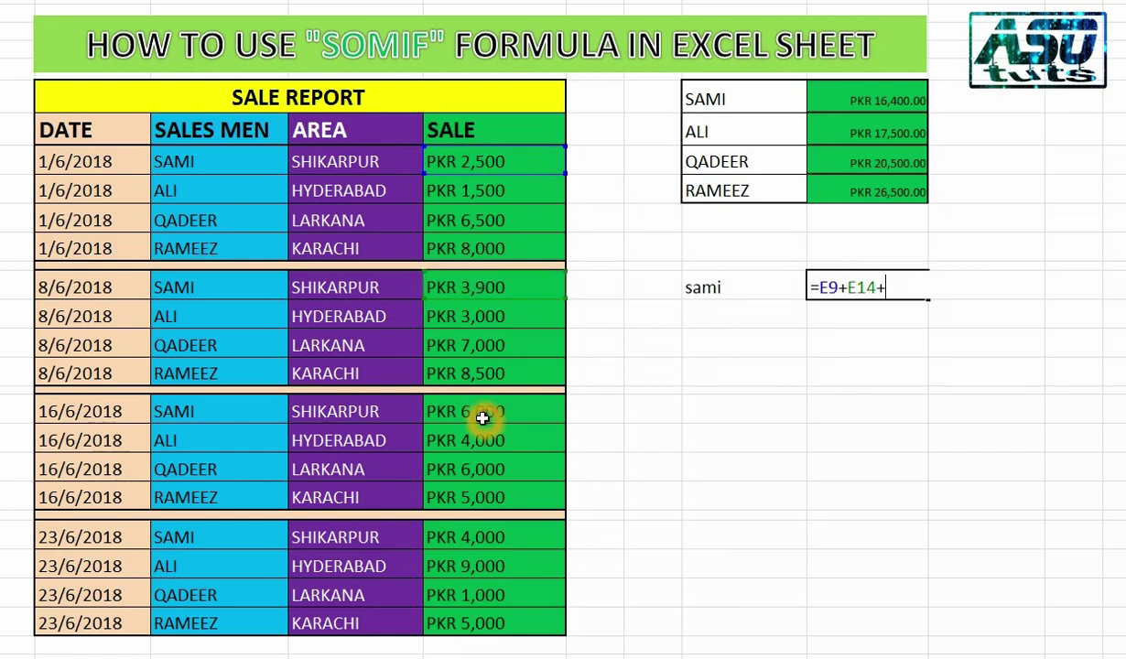
{"action": "left_click", "coordinate": [483, 411]}
{"action": "type", "text": "+"}
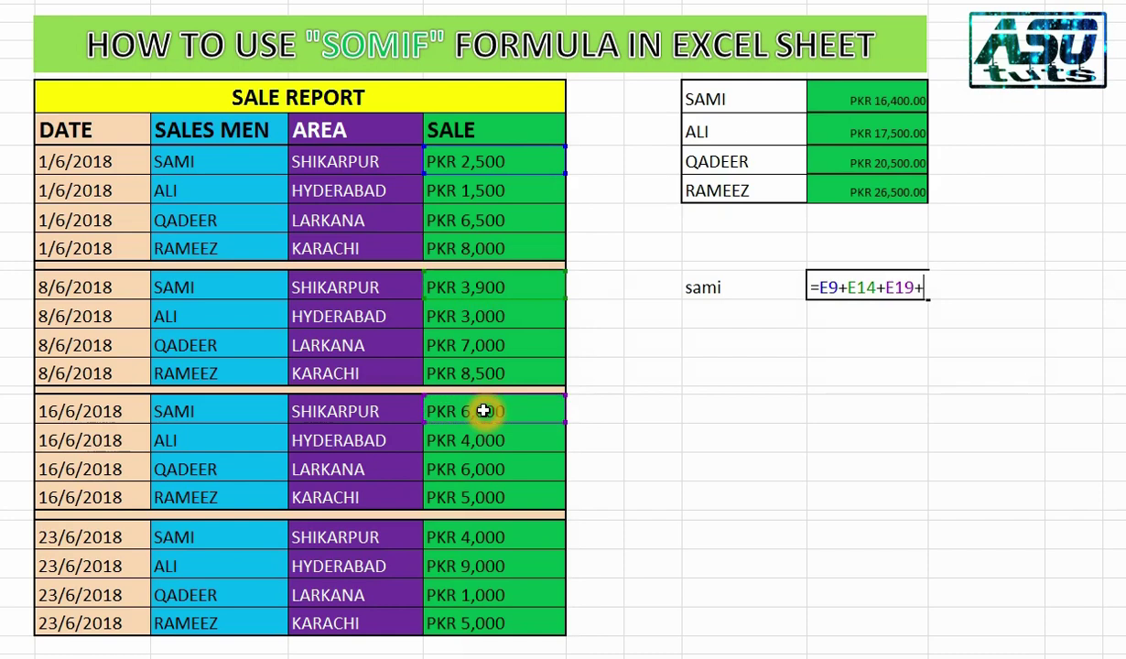
{"action": "left_click", "coordinate": [491, 534]}
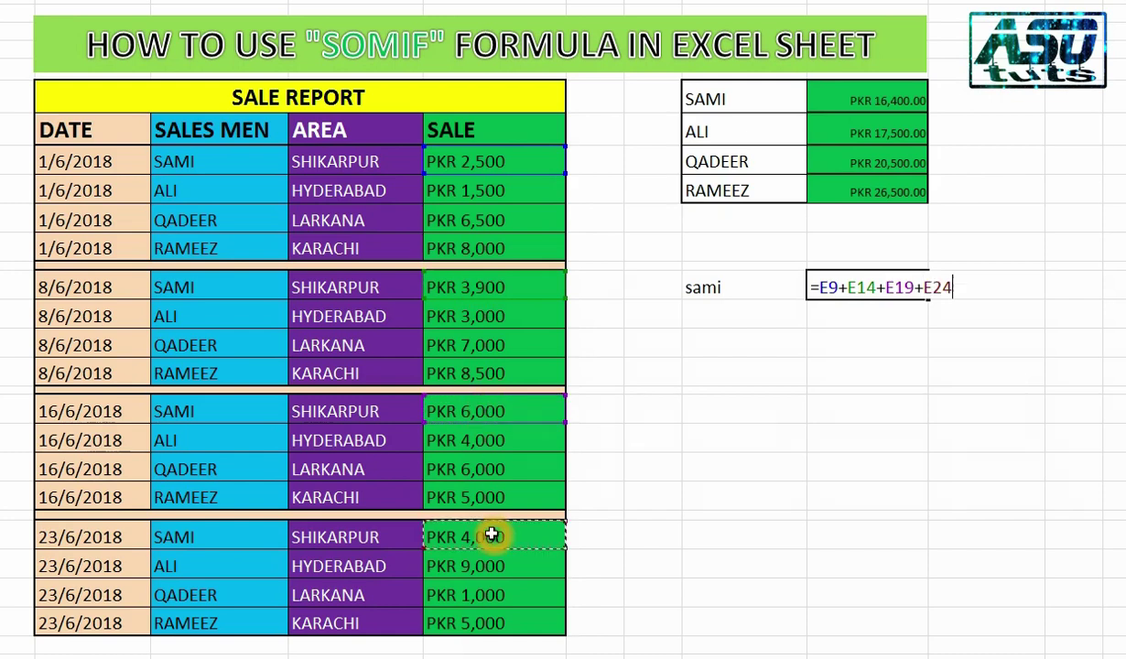
{"action": "key", "text": "Return"}
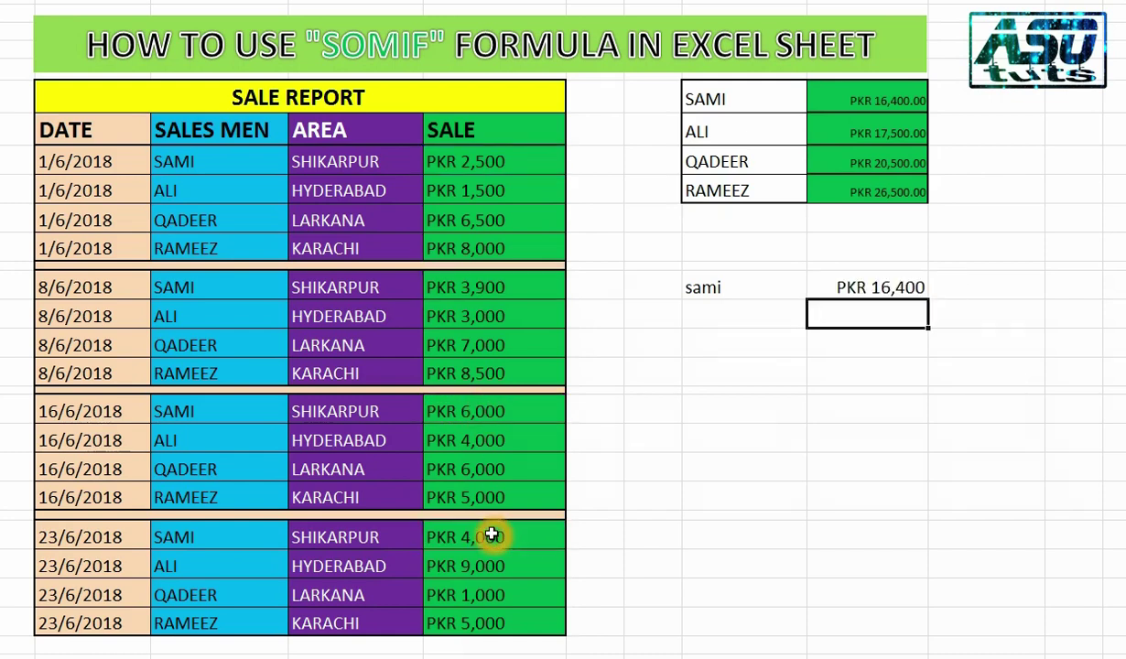
{"action": "key", "text": "Up"}
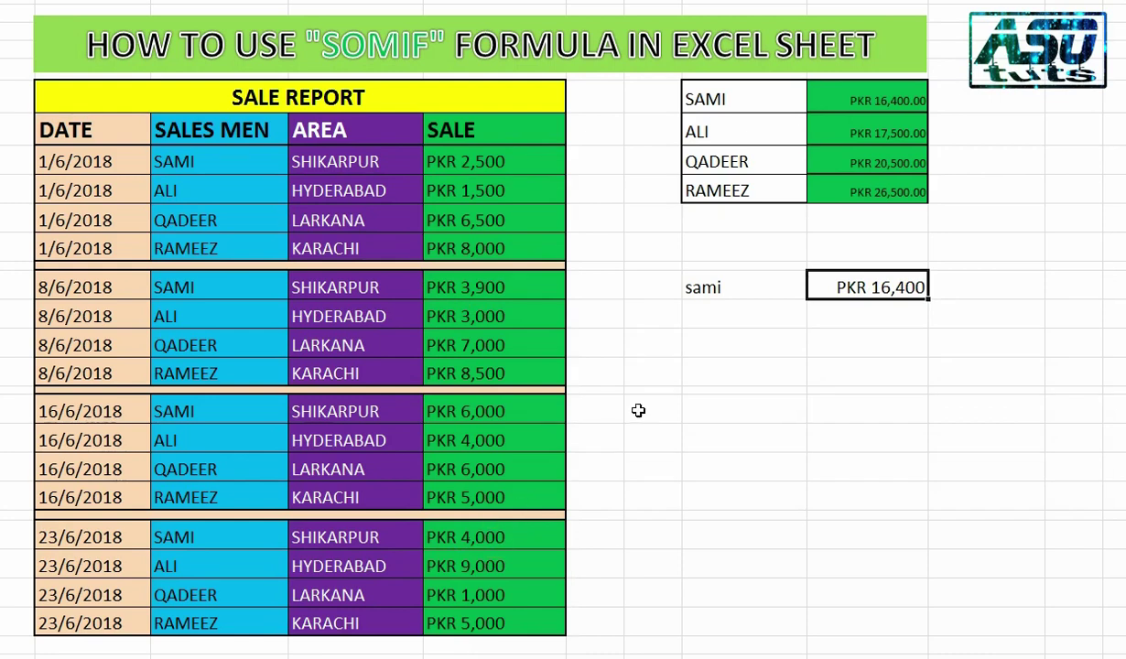
{"action": "left_click", "coordinate": [854, 96]}
{"action": "left_click_drag", "start_coordinate": [854, 96], "coordinate": [854, 191]}
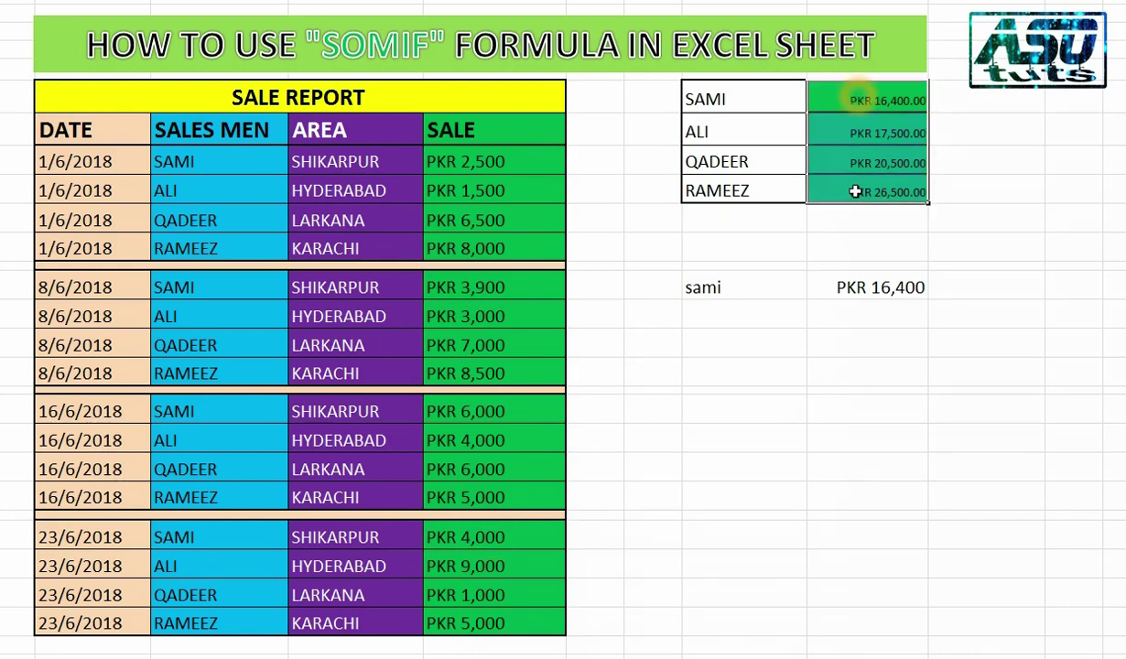
Step: Delete the four salesmen's totals and start =sumif( in SAMI's total cell
{"action": "key", "text": "Delete"}
{"action": "key", "text": "Down"}
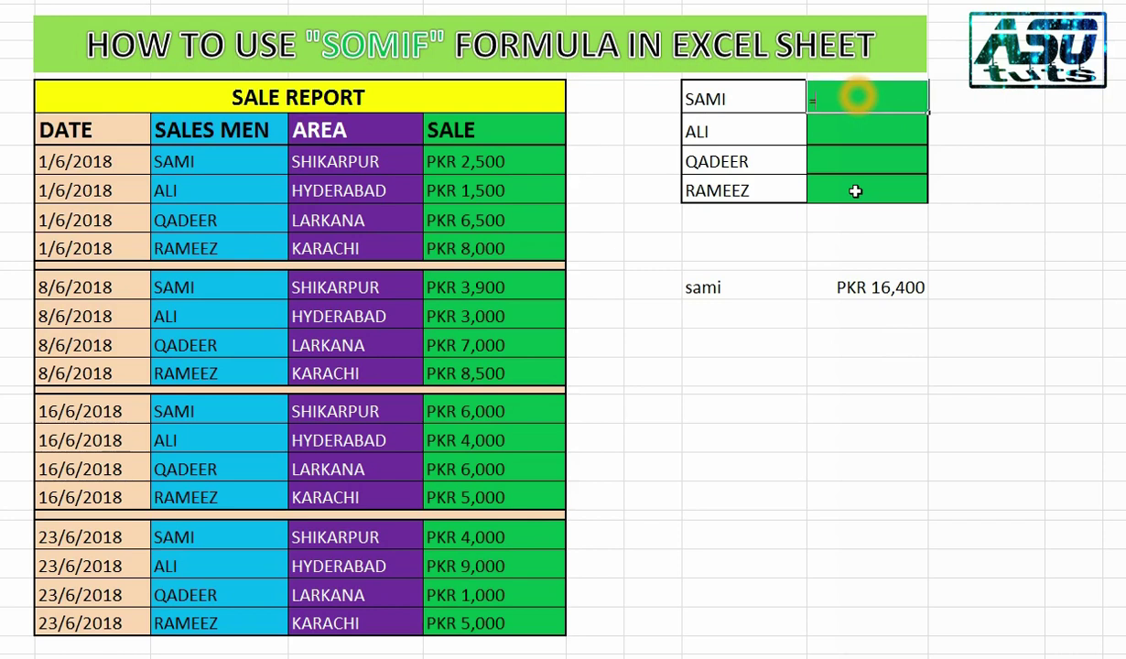
{"action": "type", "text": "=sum"}
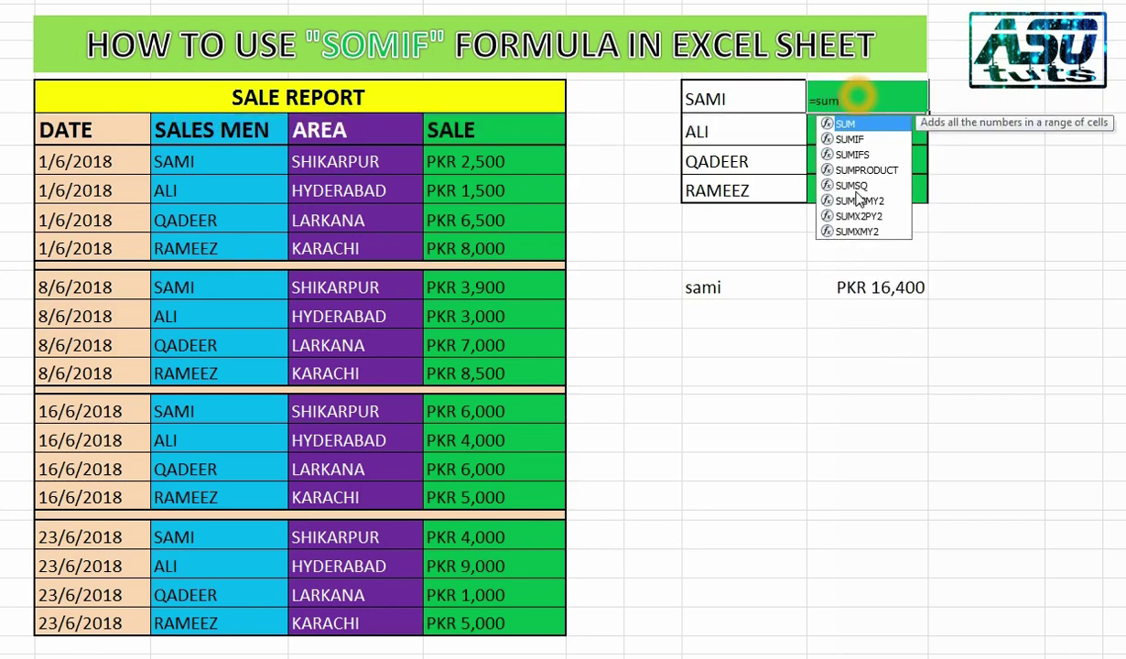
{"action": "type", "text": "i"}
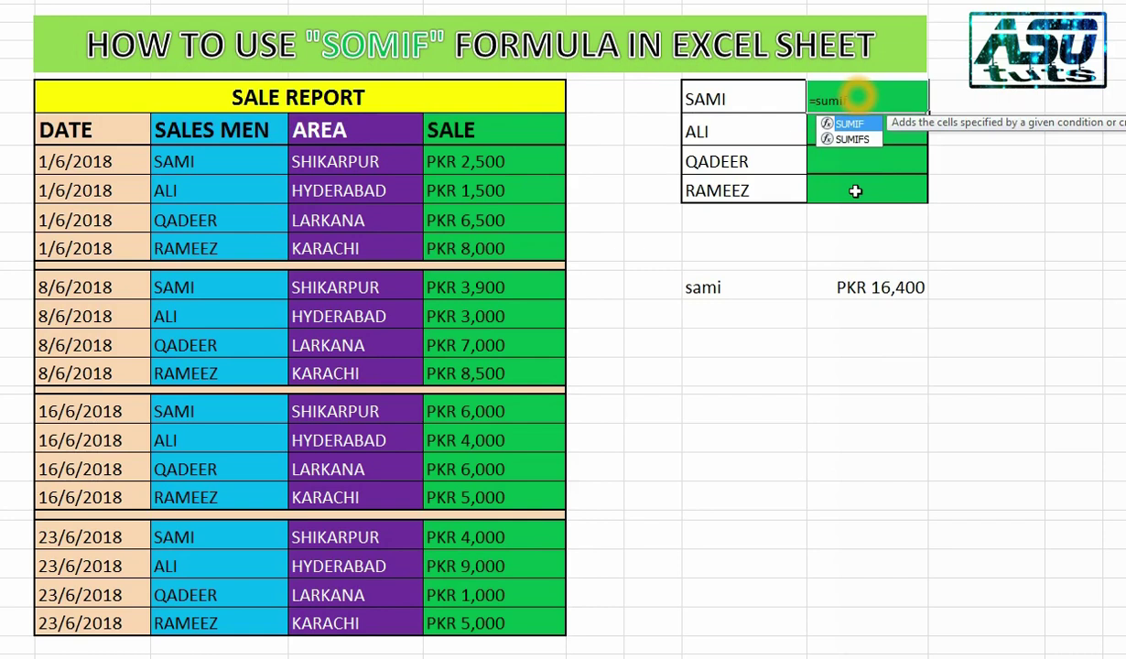
{"action": "type", "text": "f("}
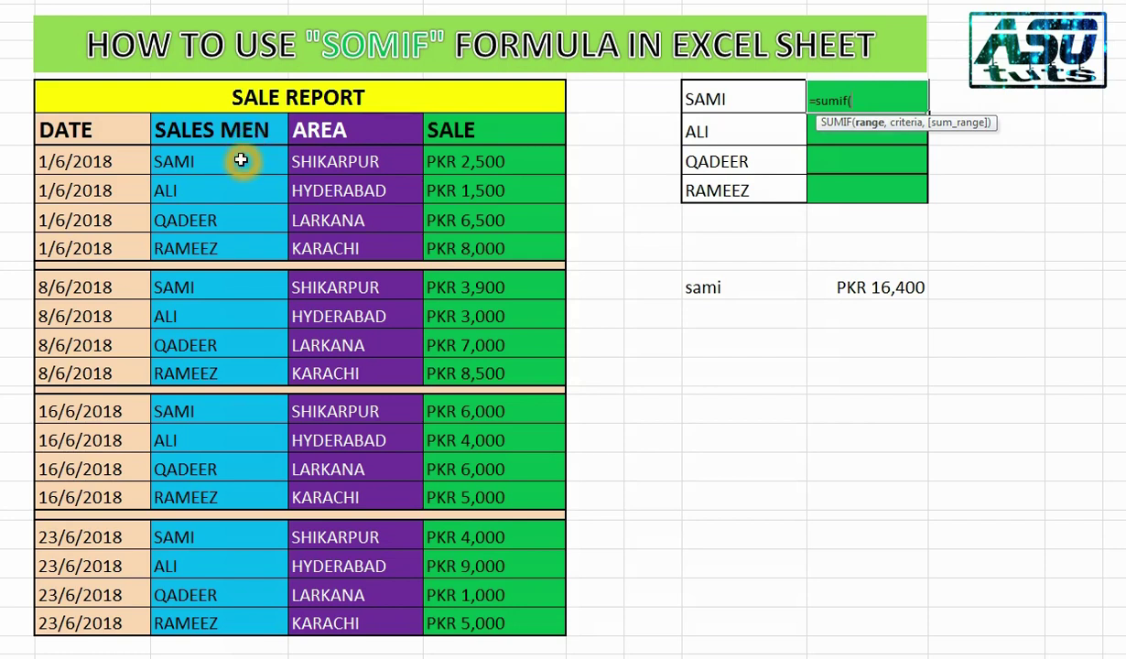
Step: Complete =sumif(C9:C27,H7,E9:E27) for SAMI, returning PKR 16,400.00
{"action": "left_click_drag", "start_coordinate": [233, 160], "coordinate": [232, 618]}
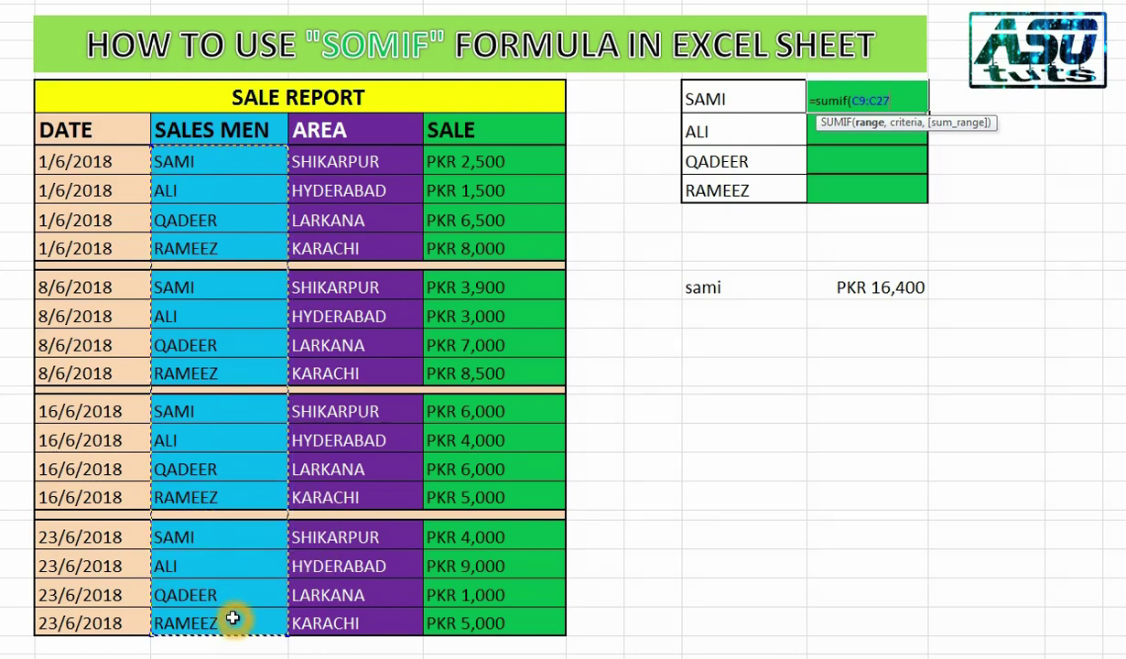
{"action": "type", "text": ","}
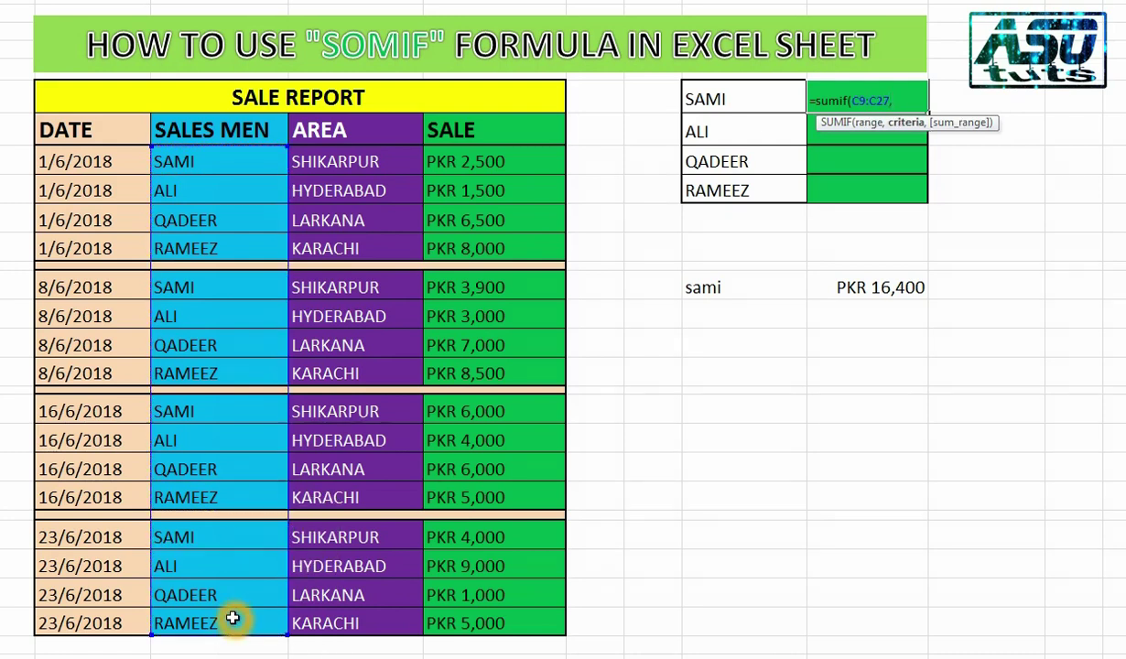
{"action": "left_click", "coordinate": [733, 97]}
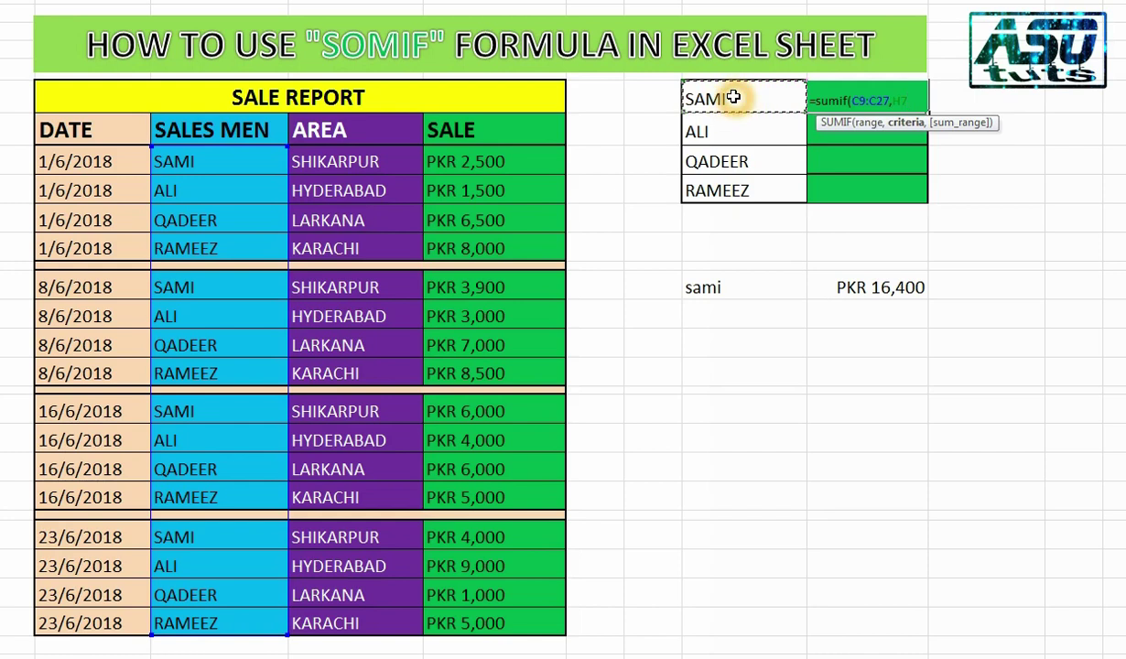
{"action": "left_click", "coordinate": [733, 97]}
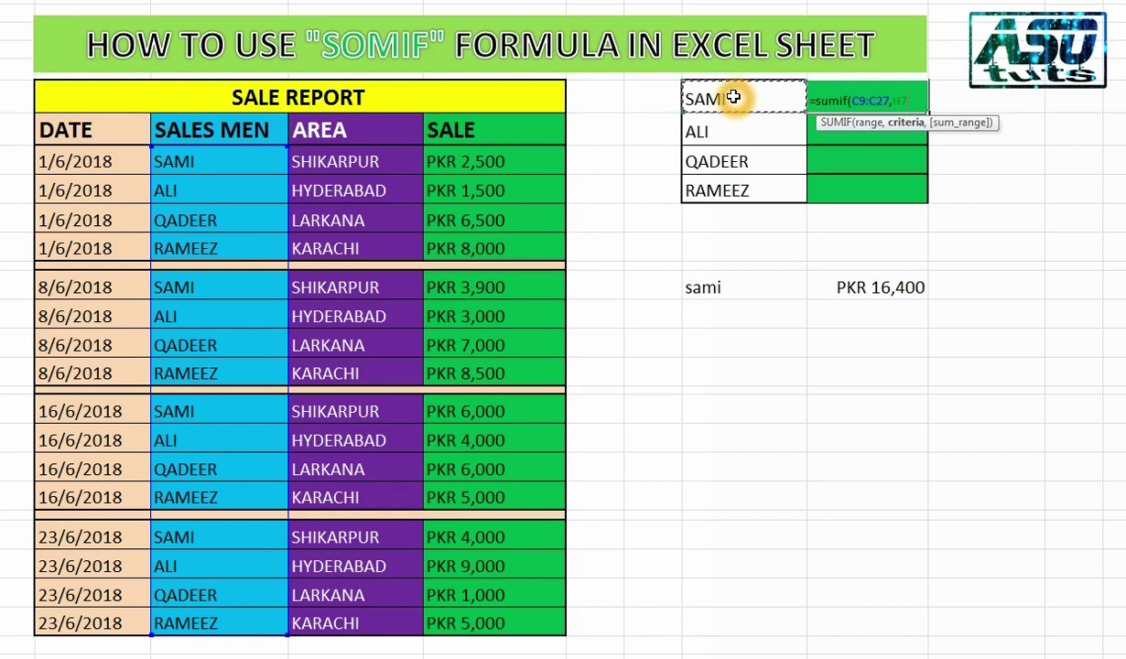
{"action": "type", "text": ","}
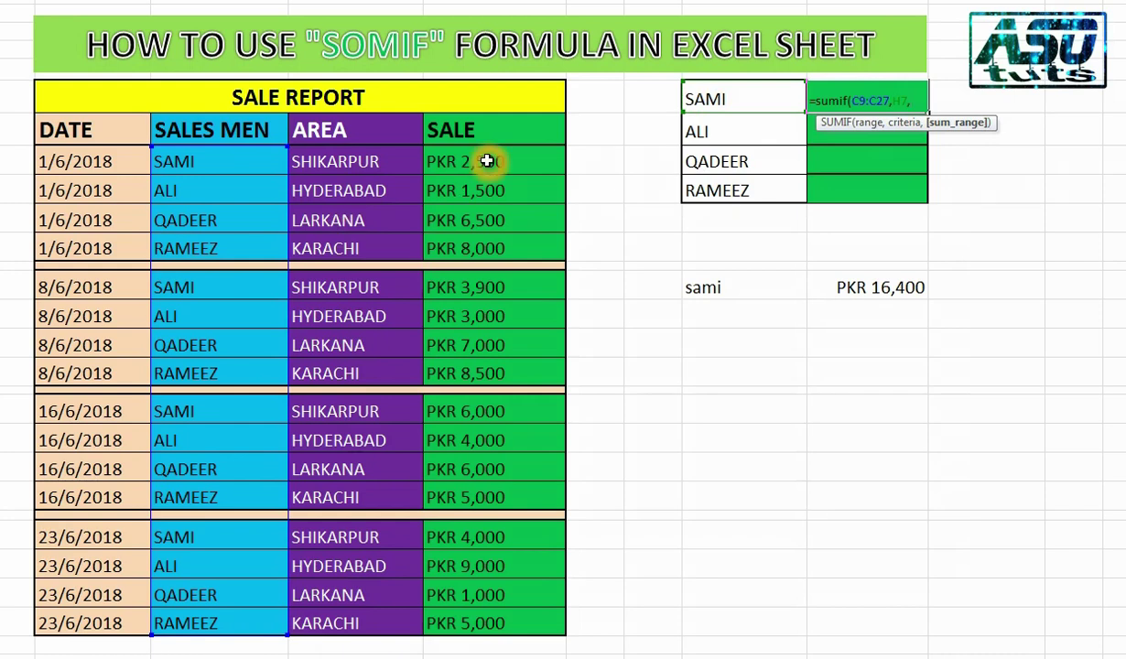
{"action": "left_click_drag", "start_coordinate": [487, 161], "coordinate": [488, 616]}
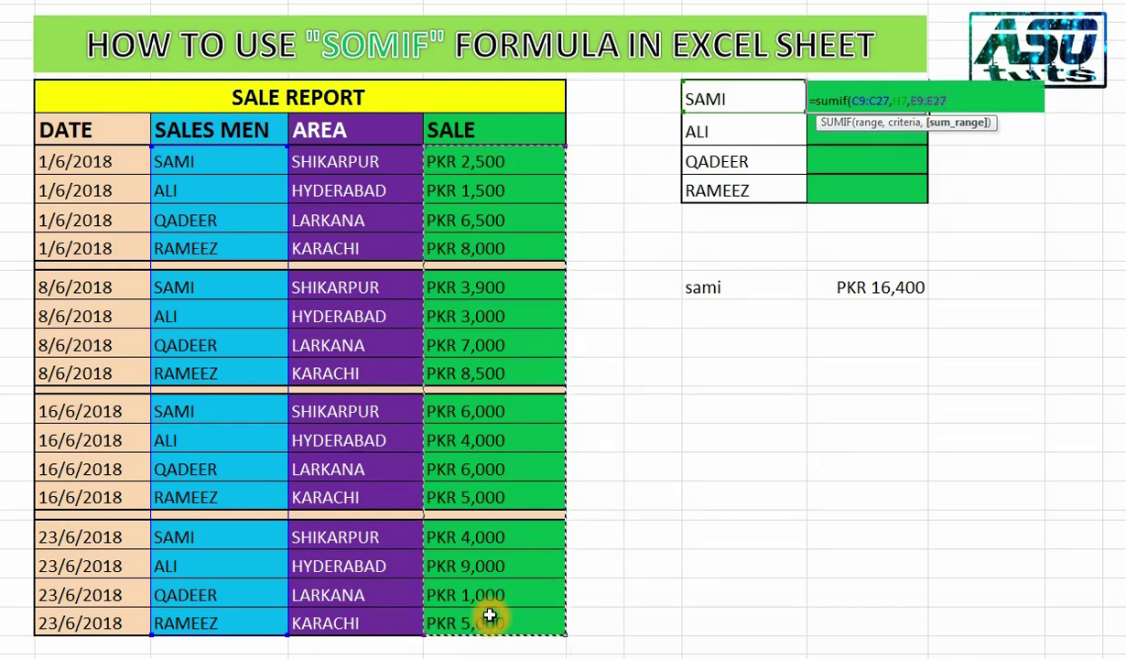
{"action": "type", "text": ")"}
{"action": "key", "text": "Return"}
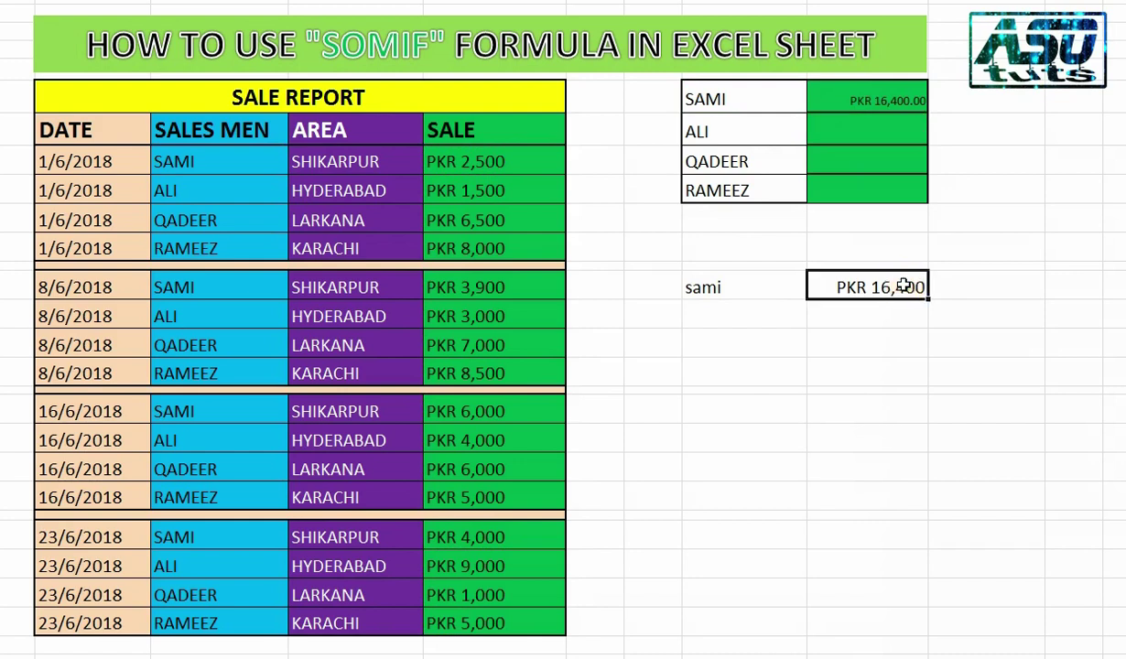
Step: Inspect sami's manual addition formula and compare it with the SUMIF total
{"action": "double_click", "coordinate": [874, 287]}
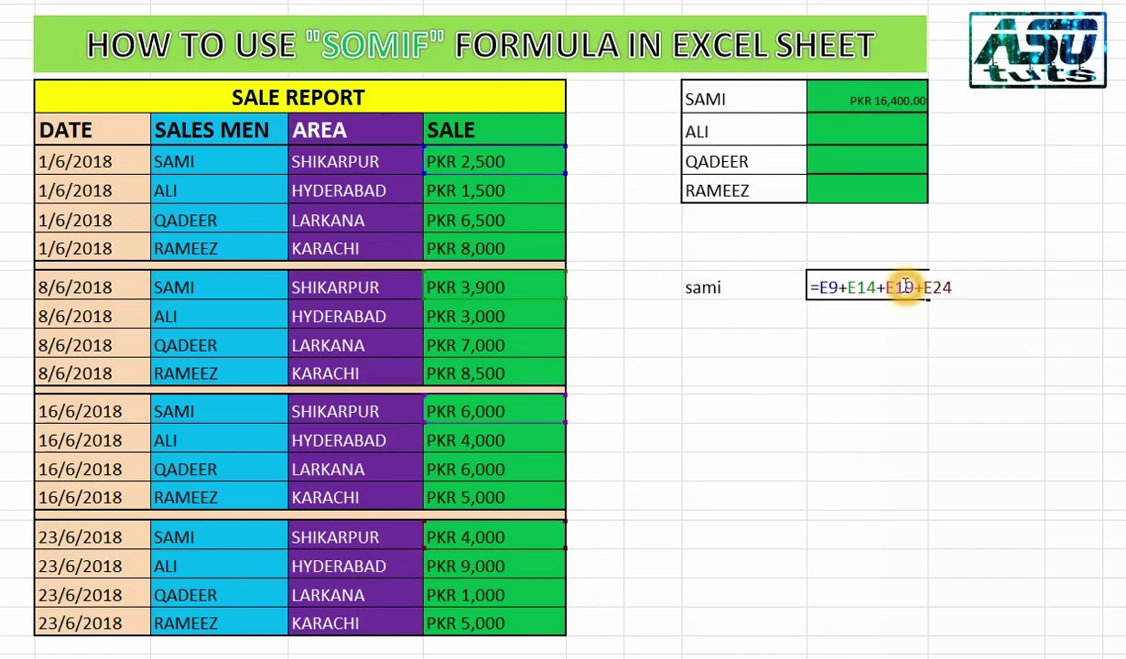
{"action": "key", "text": "Return"}
{"action": "left_click", "coordinate": [903, 286]}
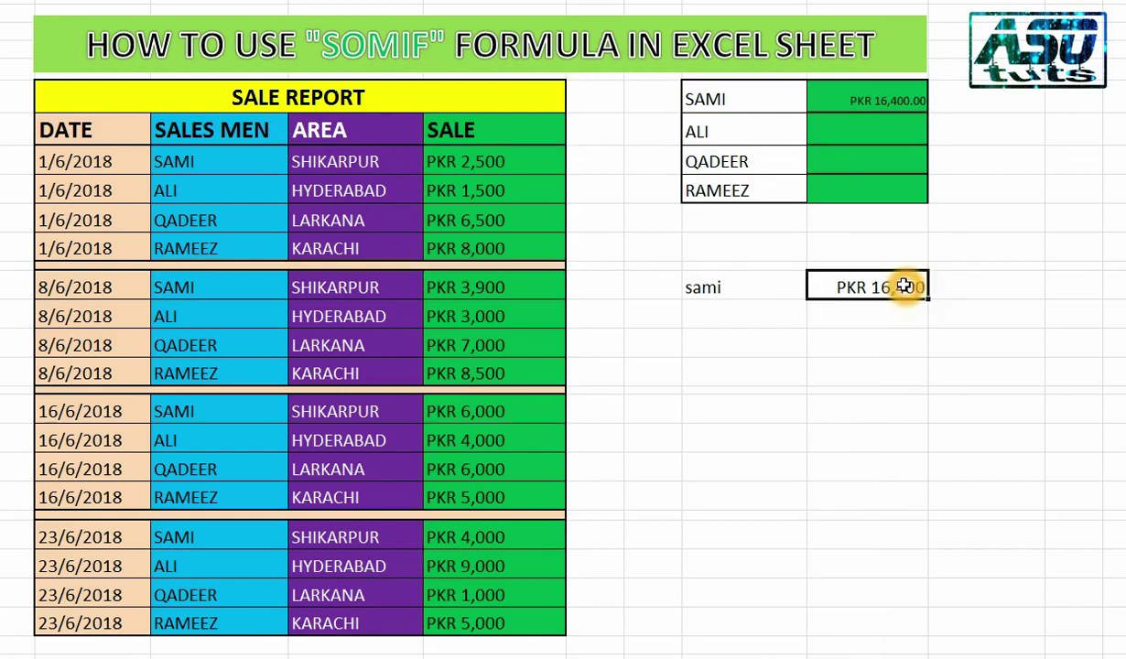
{"action": "left_click", "coordinate": [895, 101]}
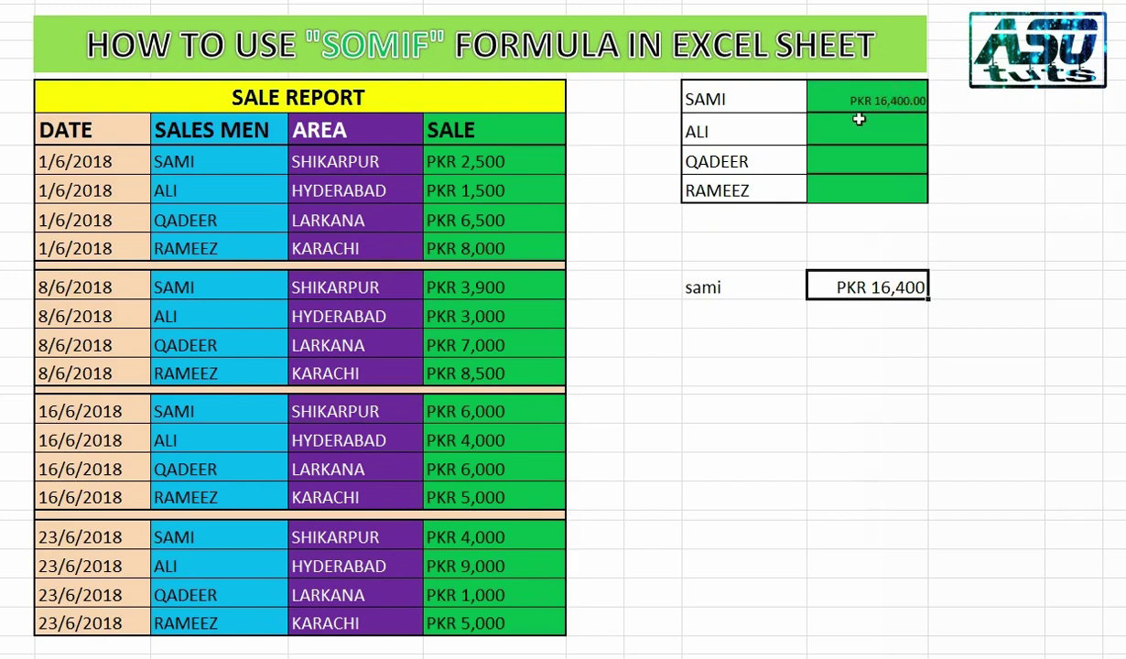
Step: Change the summary name SAMI to ali, which makes the SUMIF show PKR 17,500.00
{"action": "left_click", "coordinate": [750, 93]}
{"action": "left_click", "coordinate": [752, 93]}
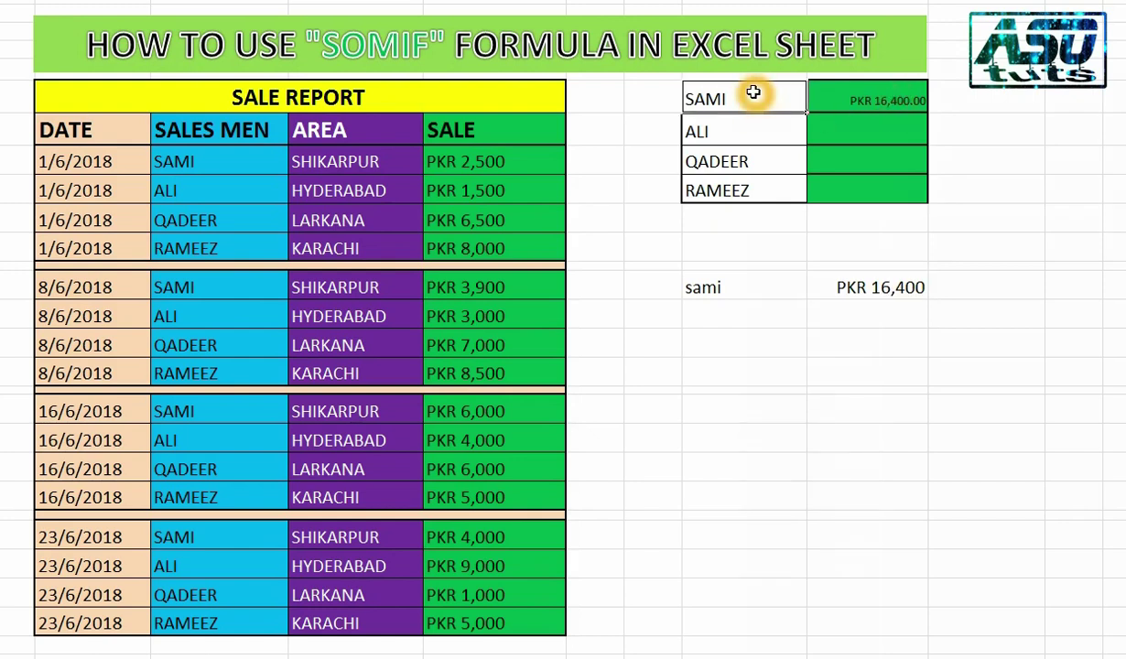
{"action": "type", "text": "ali"}
{"action": "key", "text": "Return"}
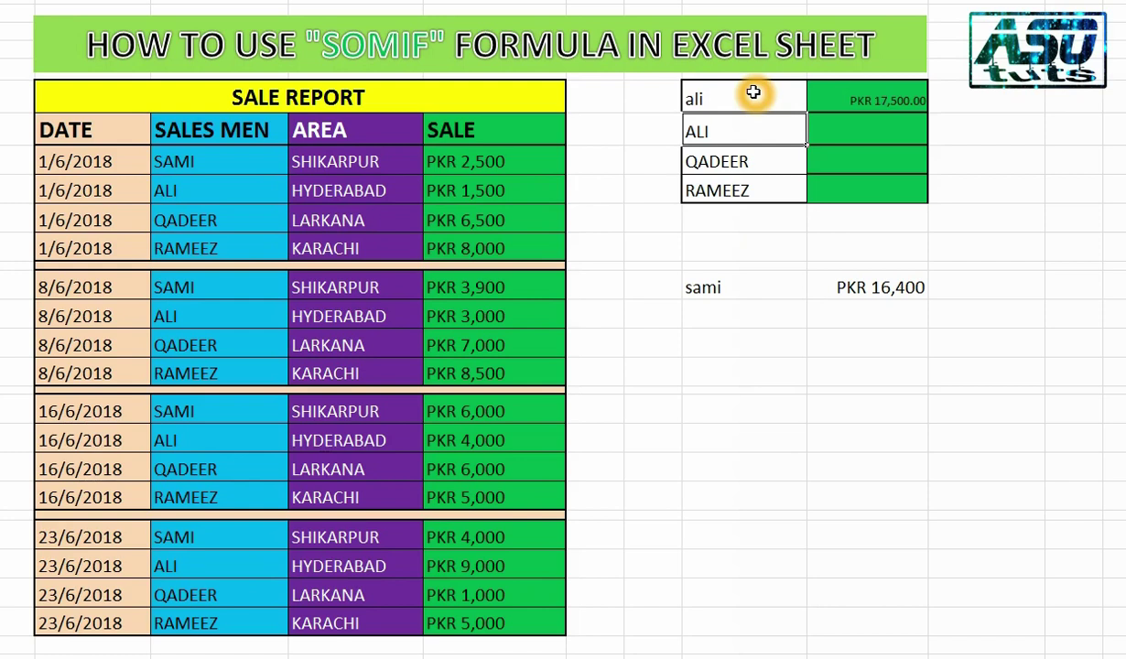
{"action": "key", "text": "Right"}
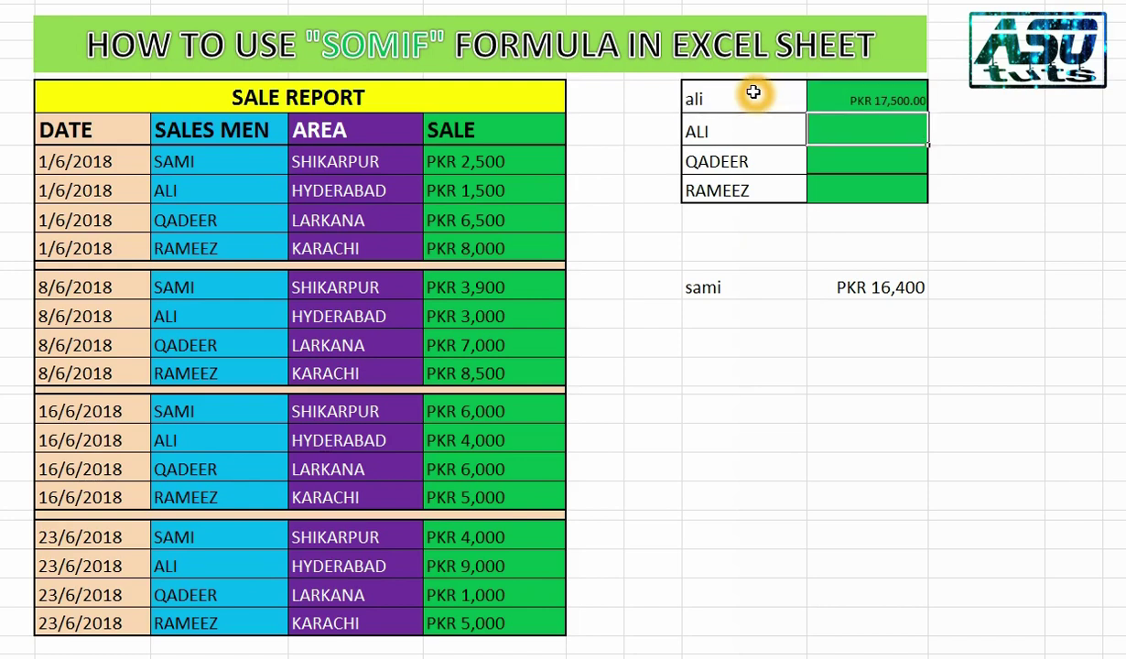
Step: Restore the name sami so the total returns to PKR 16,400.00
{"action": "left_click", "coordinate": [697, 100]}
{"action": "type", "text": "sami"}
{"action": "key", "text": "Return"}
{"action": "key", "text": "Right"}
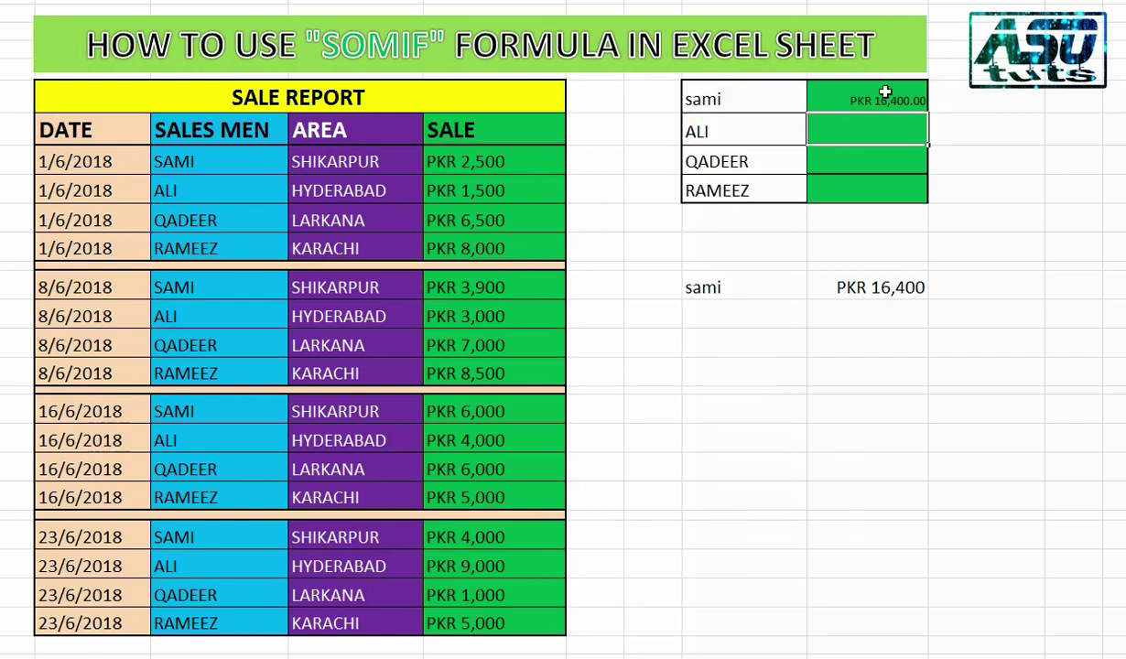
{"action": "double_click", "coordinate": [882, 92]}
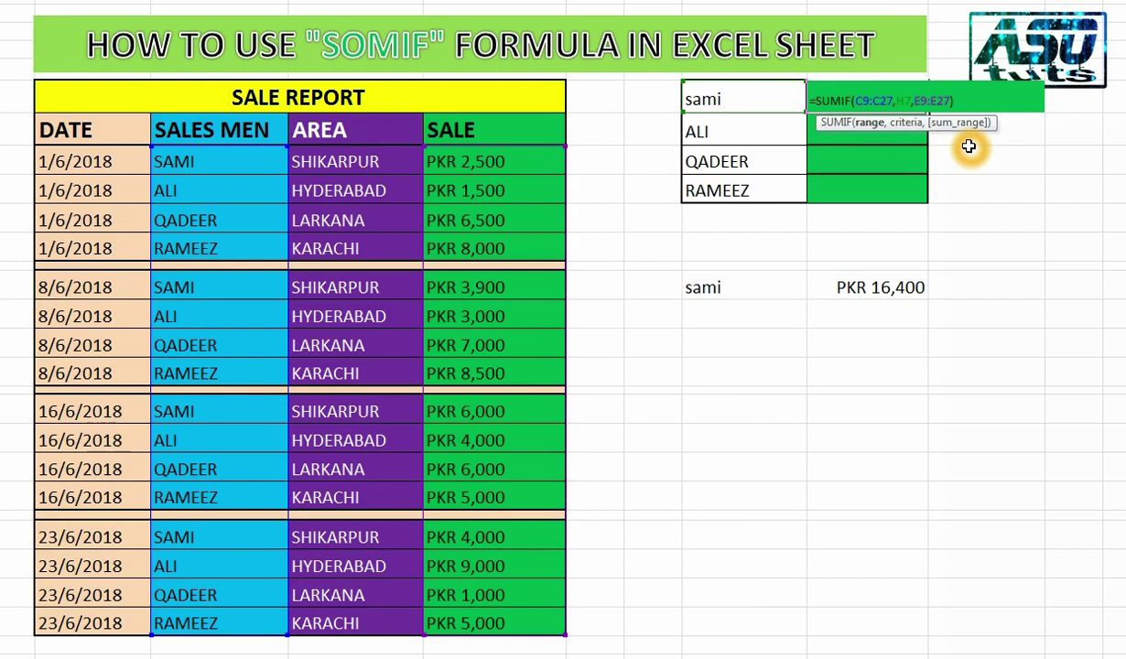
Step: Lock the SUMIF range rows with $ and fill down, giving 17,500, 20,500 and 26,500
{"action": "type", "text": "$9:C"}
{"action": "type", "text": "$"}
{"action": "key", "text": "Right"}
{"action": "key", "text": "Right"}
{"action": "key", "text": "Right"}
{"action": "key", "text": "Right"}
{"action": "key", "text": "Right"}
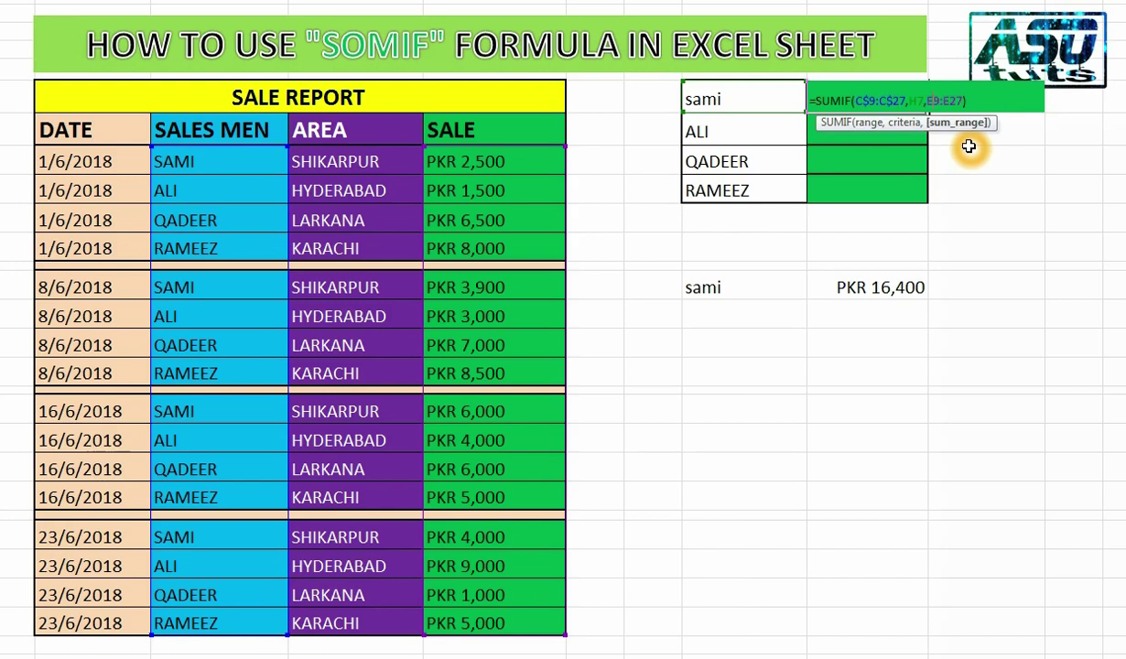
{"action": "type", "text": "$"}
{"action": "key", "text": "Return"}
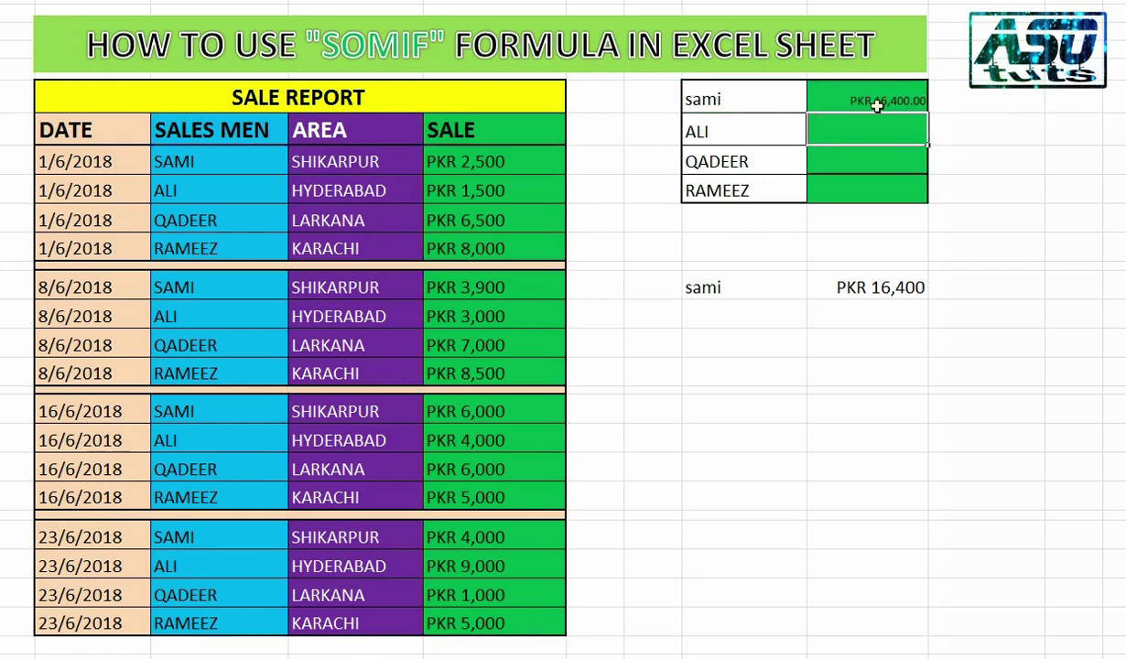
{"action": "left_click", "coordinate": [901, 99]}
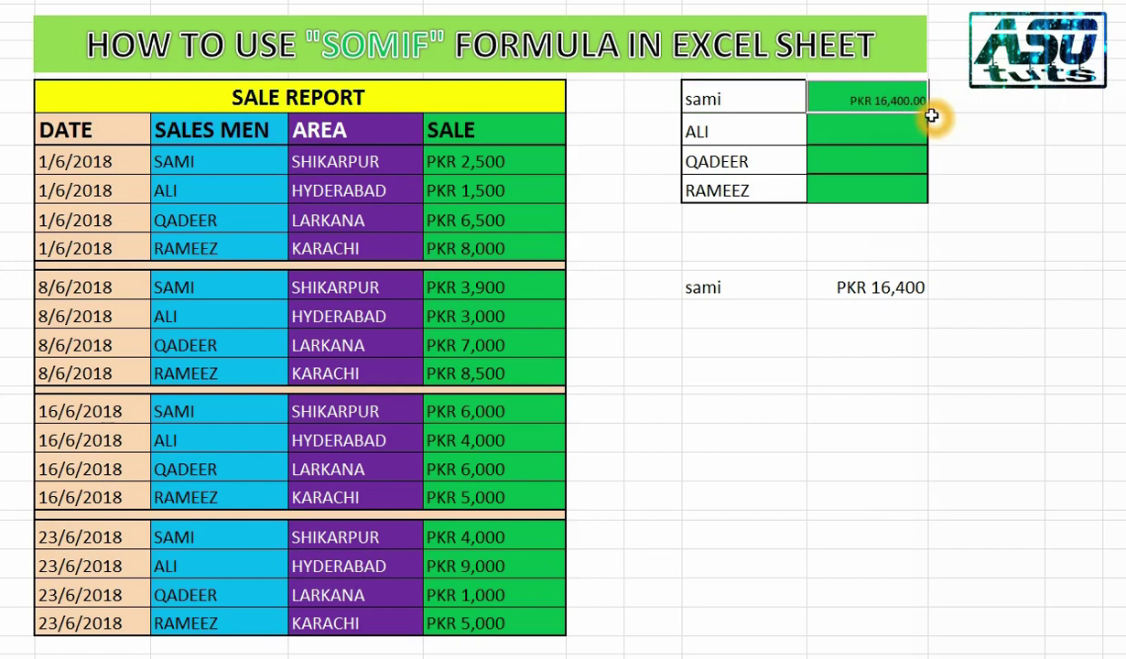
{"action": "left_click_drag", "start_coordinate": [929, 116], "coordinate": [925, 194]}
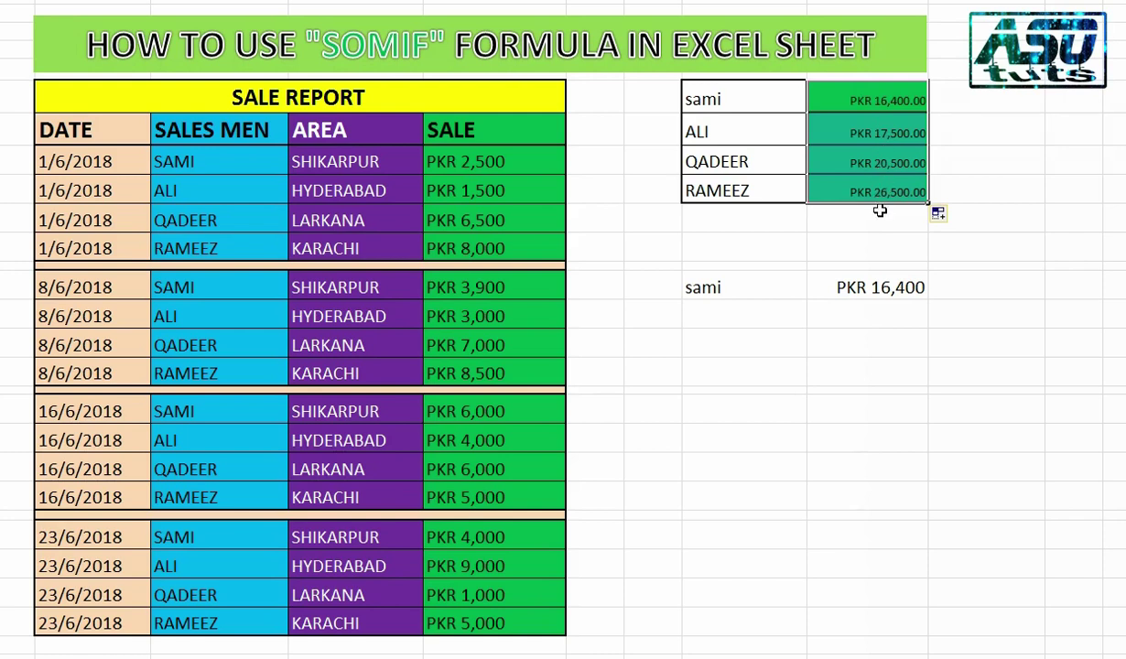
Step: Enter qadeer as the name in the manual check row
{"action": "left_click", "coordinate": [730, 287]}
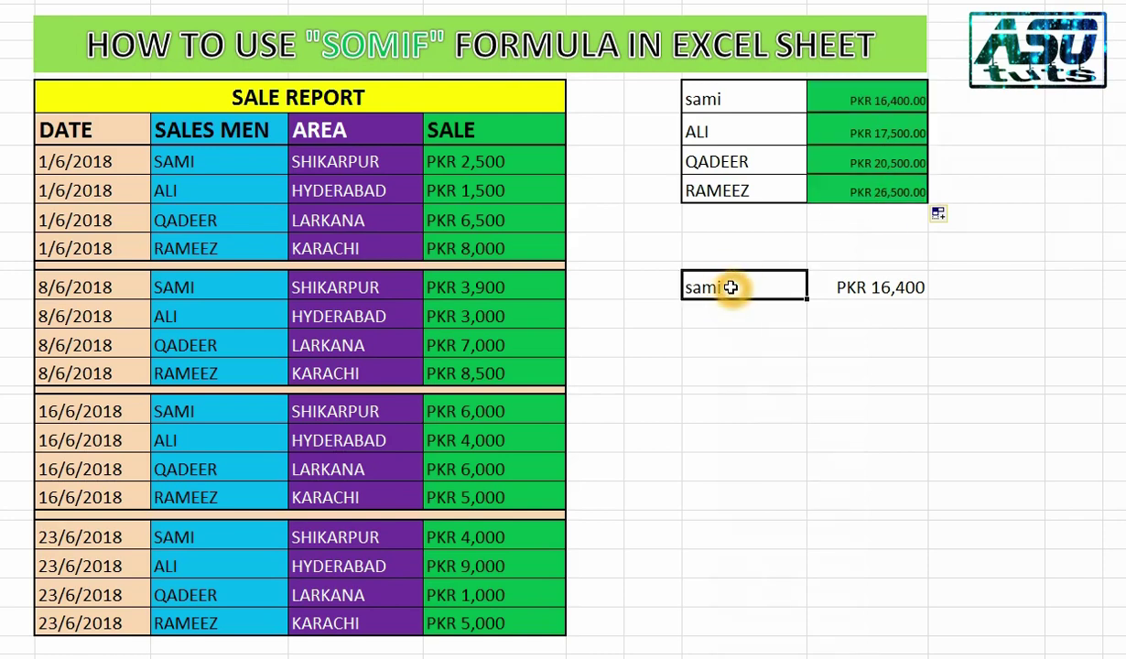
{"action": "type", "text": "qadeer"}
{"action": "key", "text": "Tab"}
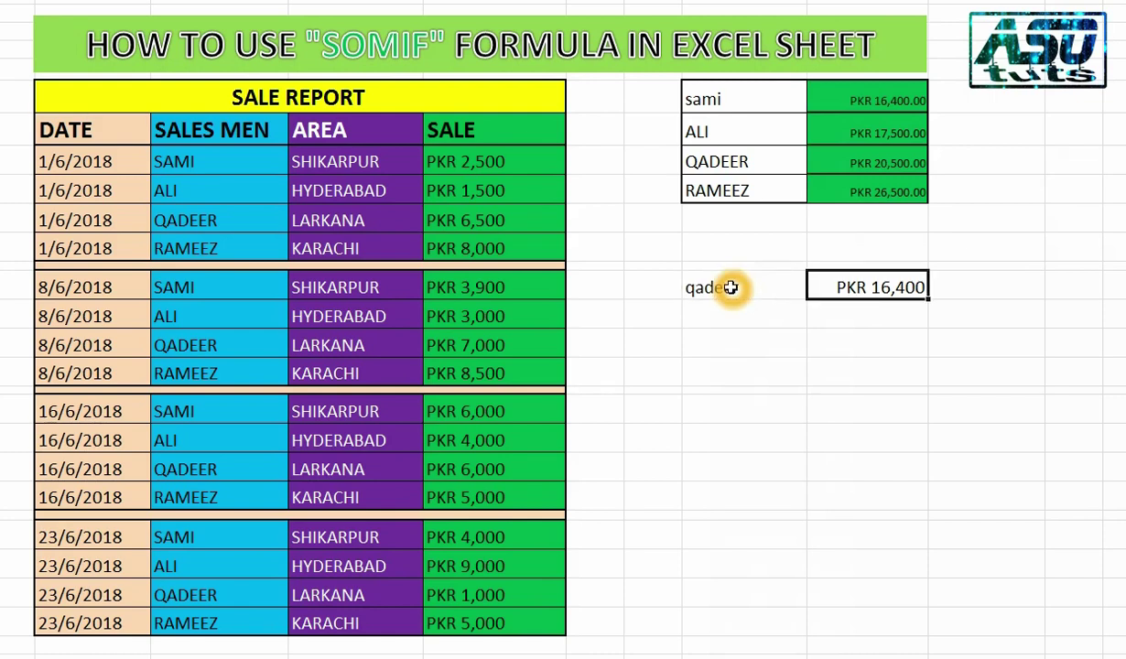
Step: Enter =E11+E16+E21+E26 beside qadeer, totalling PKR 20,500
{"action": "type", "text": "="}
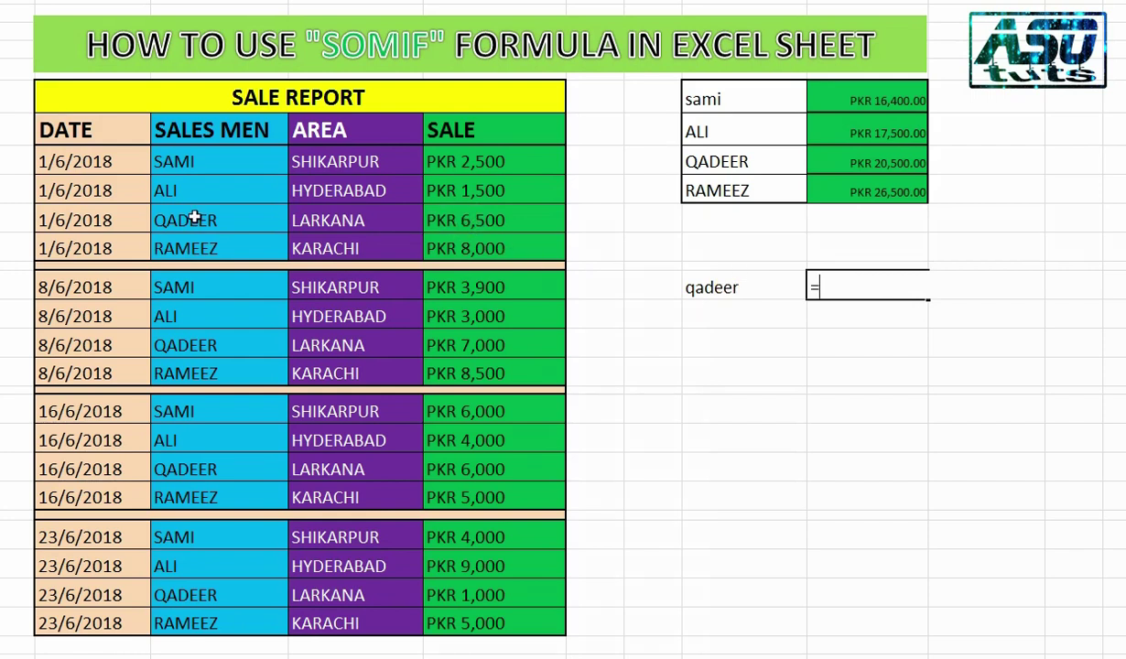
{"action": "left_click", "coordinate": [446, 219]}
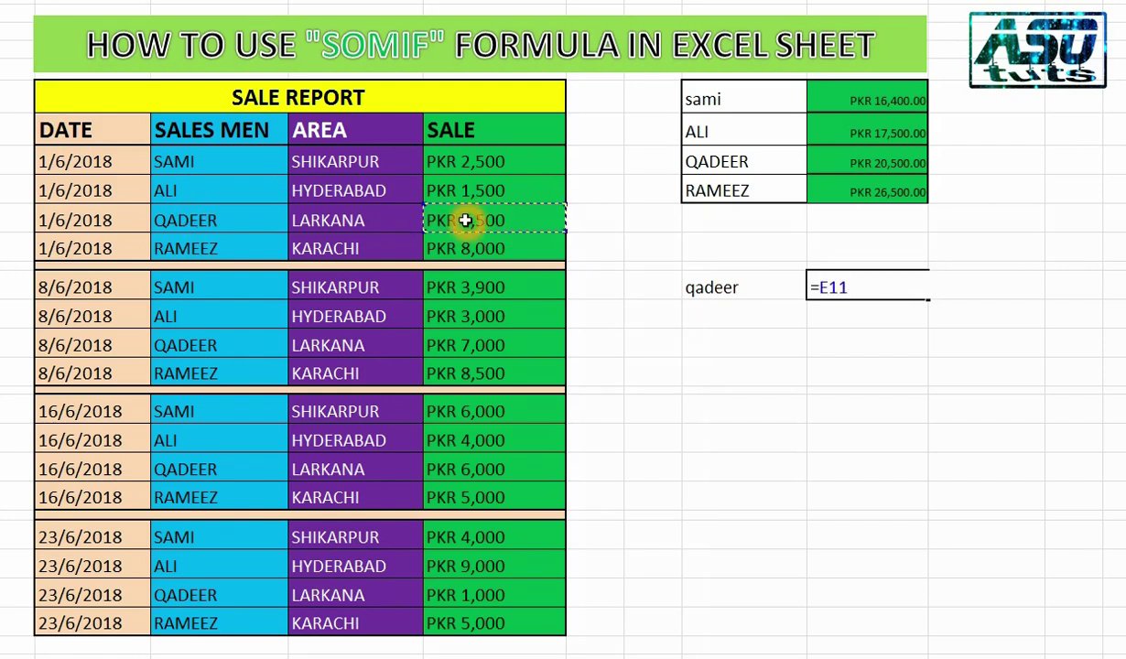
{"action": "type", "text": "+"}
{"action": "left_click", "coordinate": [520, 340]}
{"action": "type", "text": "+"}
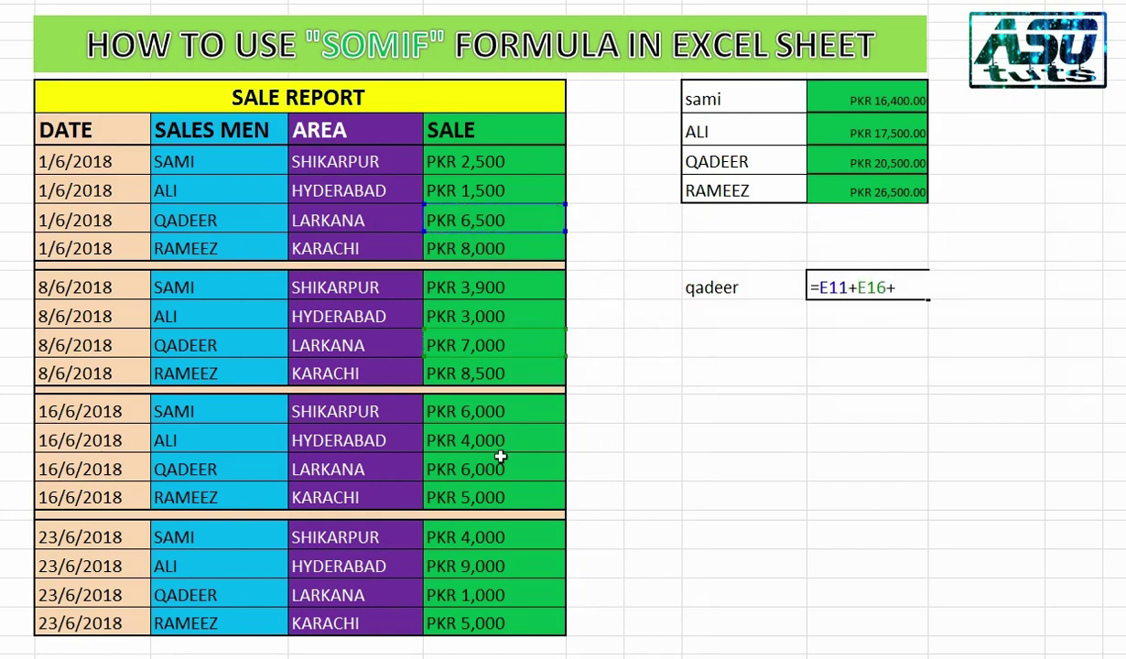
{"action": "left_click", "coordinate": [509, 470]}
{"action": "type", "text": "+"}
{"action": "left_click", "coordinate": [521, 591]}
{"action": "key", "text": "Return"}
{"action": "key", "text": "Up"}
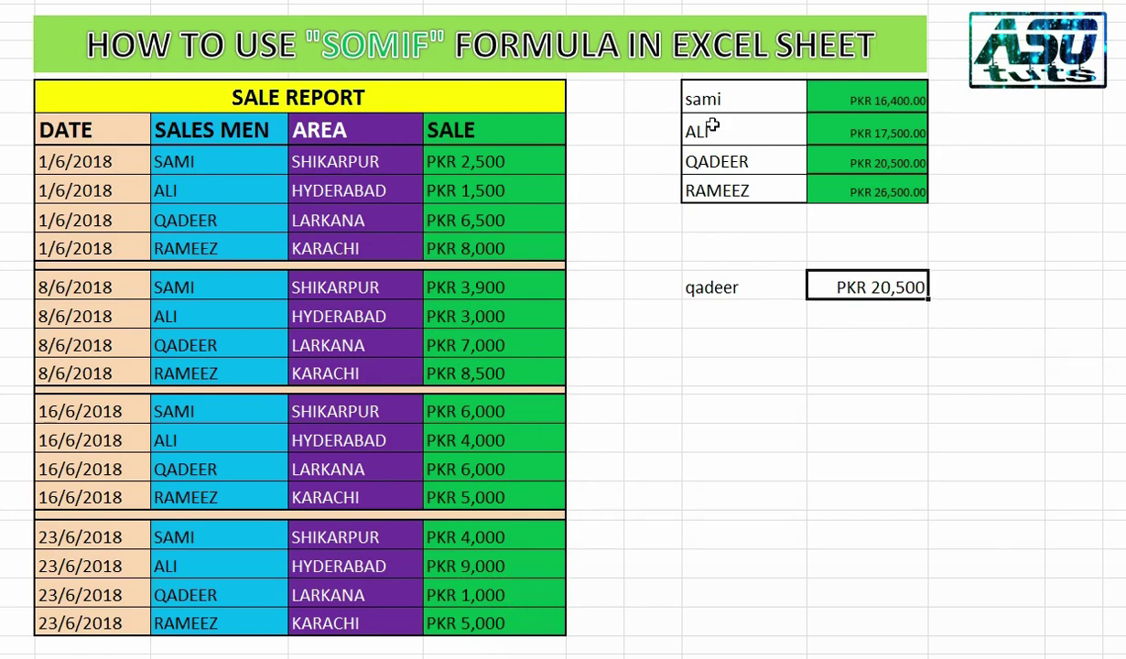